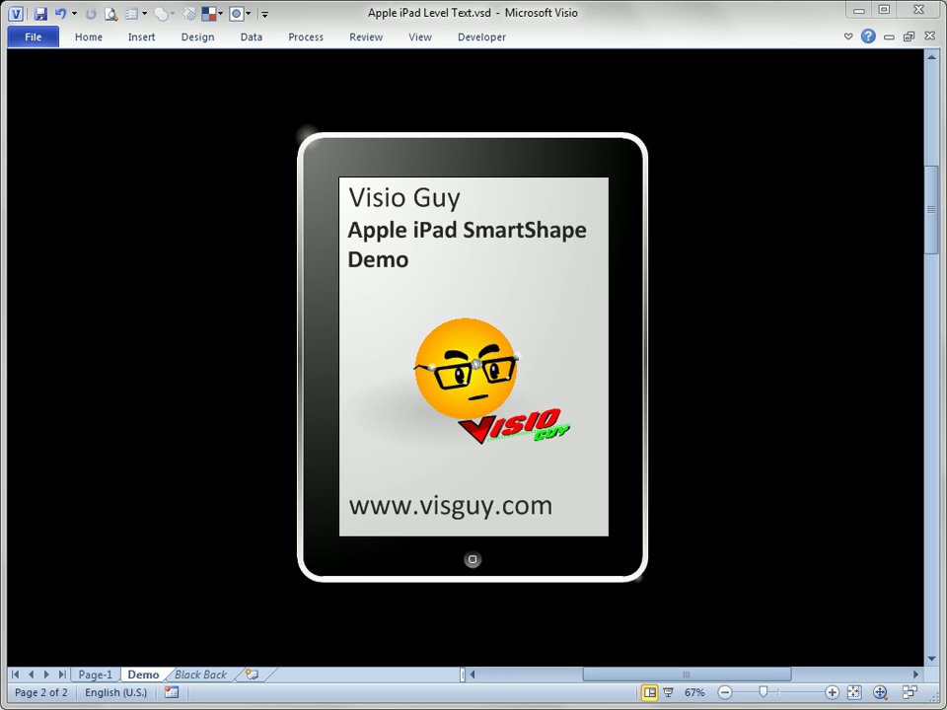
Expand and collapse the ribbon, then select the iPad shape.
left_click(848, 36)
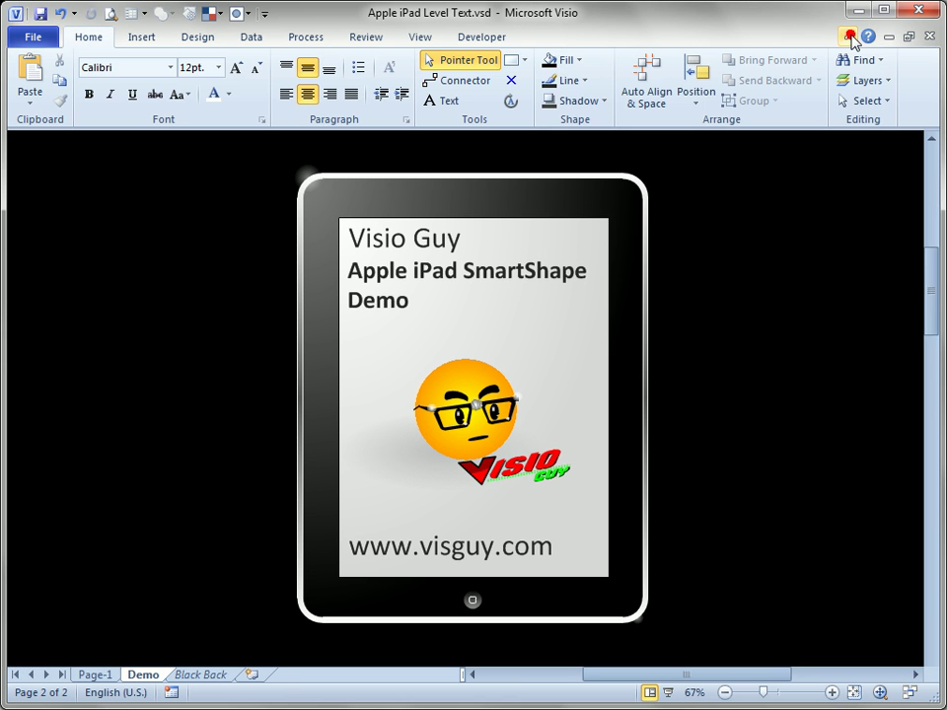
left_click(848, 38)
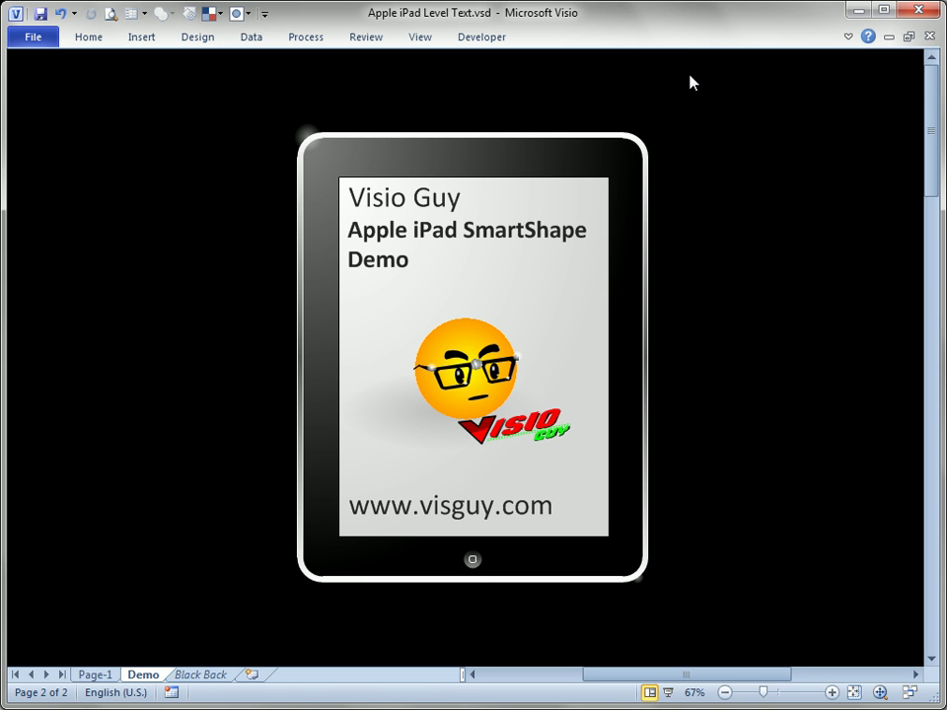
left_click(585, 221)
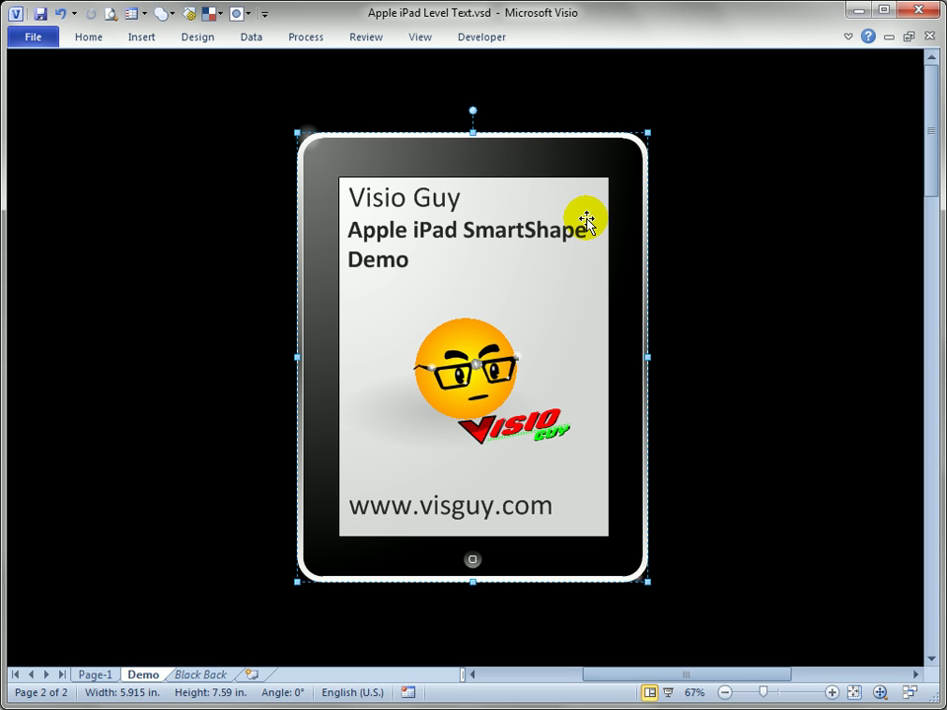
Scroll down to the Newton Jr. iPad and zoom in on it.
left_click(874, 191)
left_click_drag(941, 157, 931, 325)
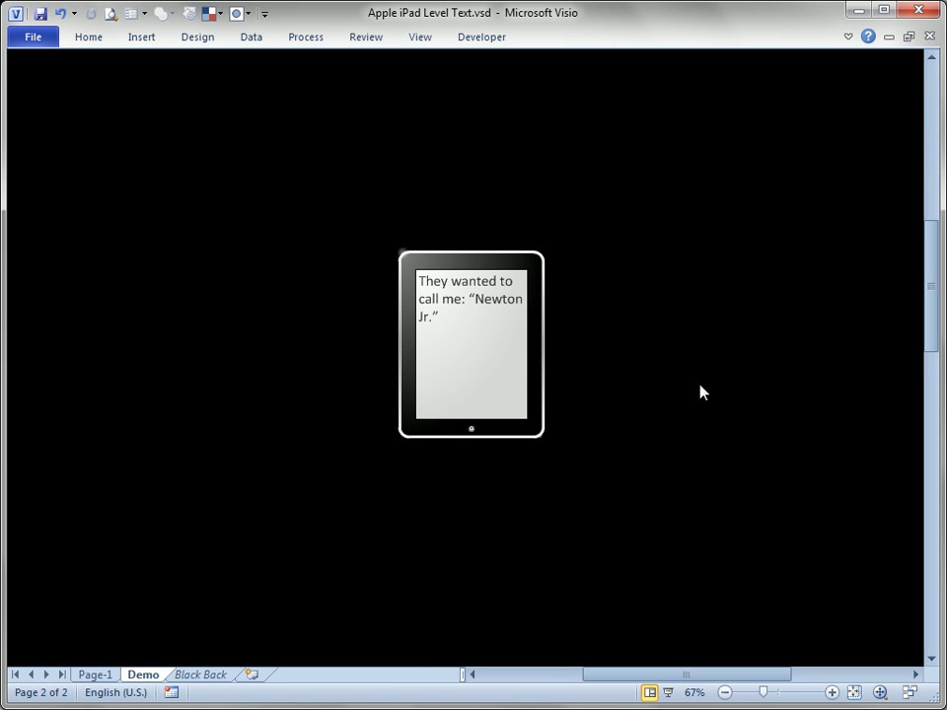
left_click(477, 344, "ctrl+shift")
left_click(471, 344, "ctrl+shift")
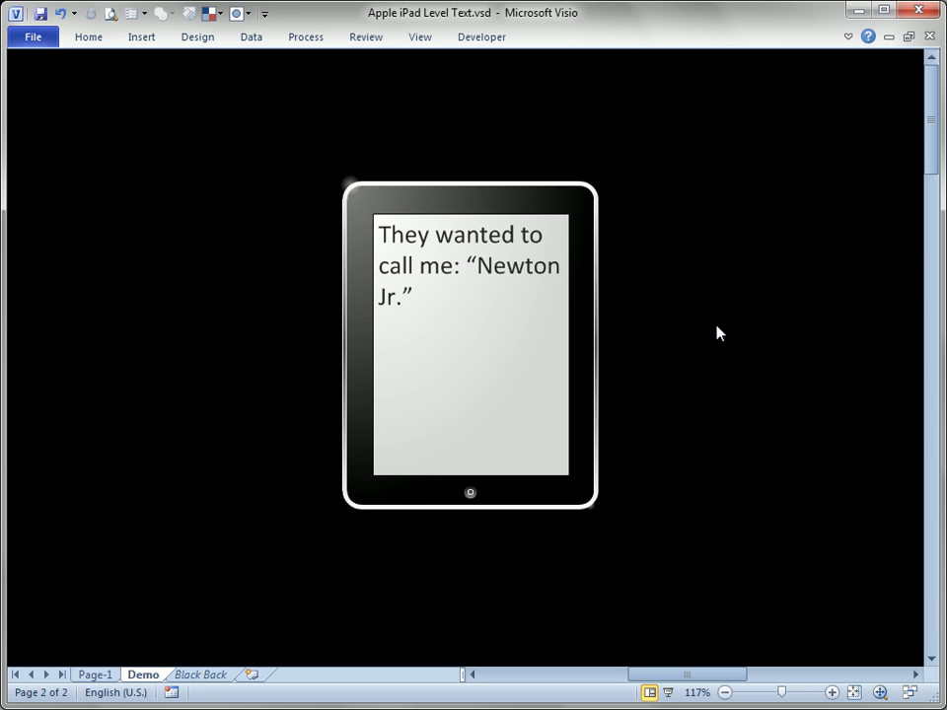
Replace the iPad's Newton Jr. screen text with 'Type some text.'.
double_click(497, 318)
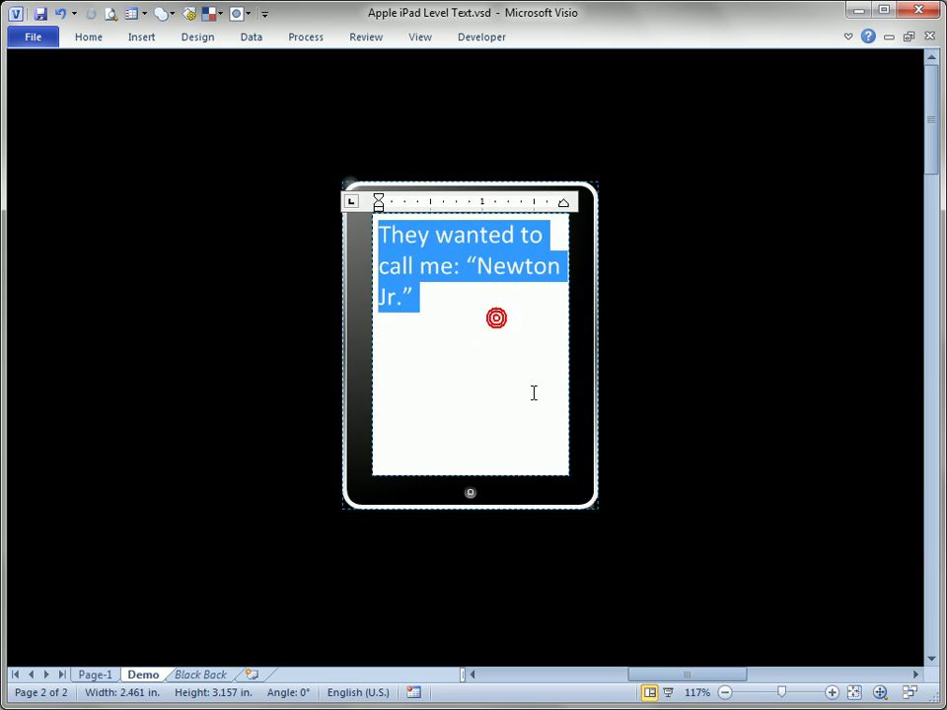
type("Type some text.")
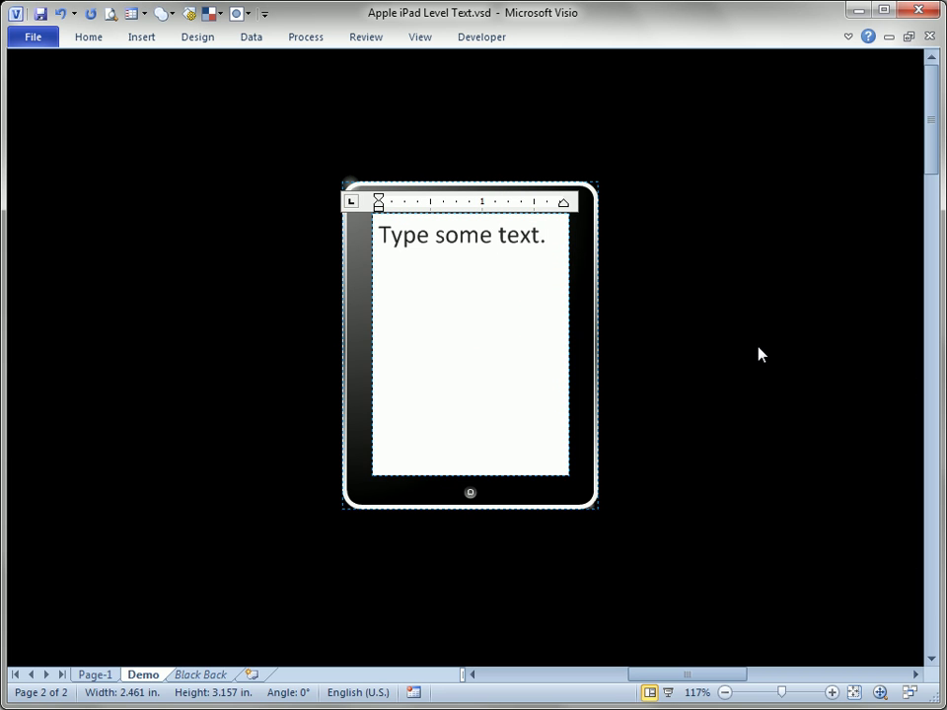
left_click(754, 345)
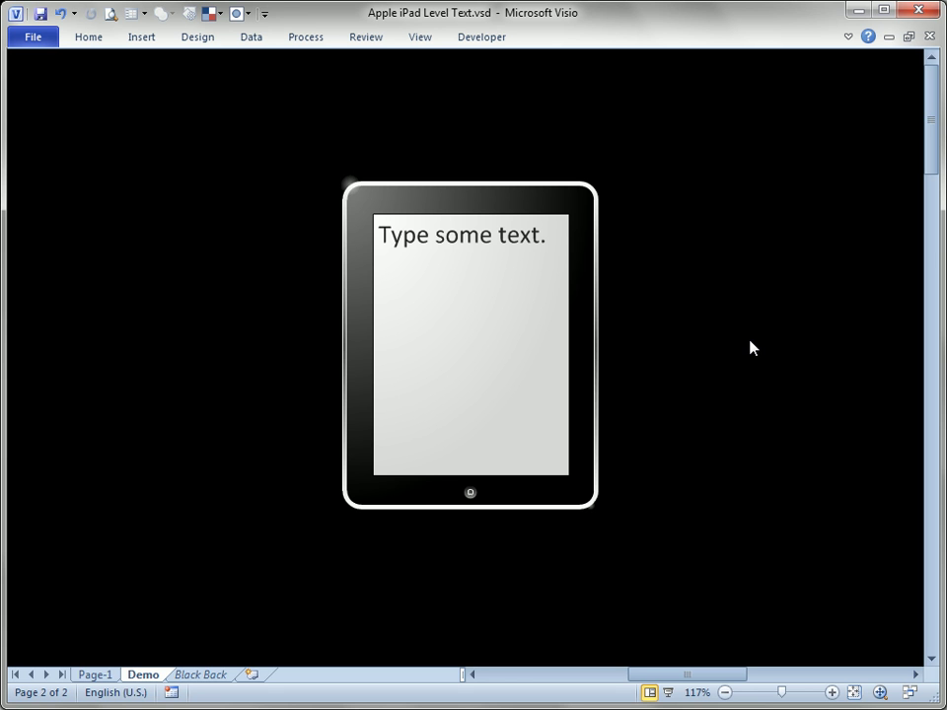
Rotate the Type some text iPad about 46° and back upright, then scroll down.
left_click(521, 301)
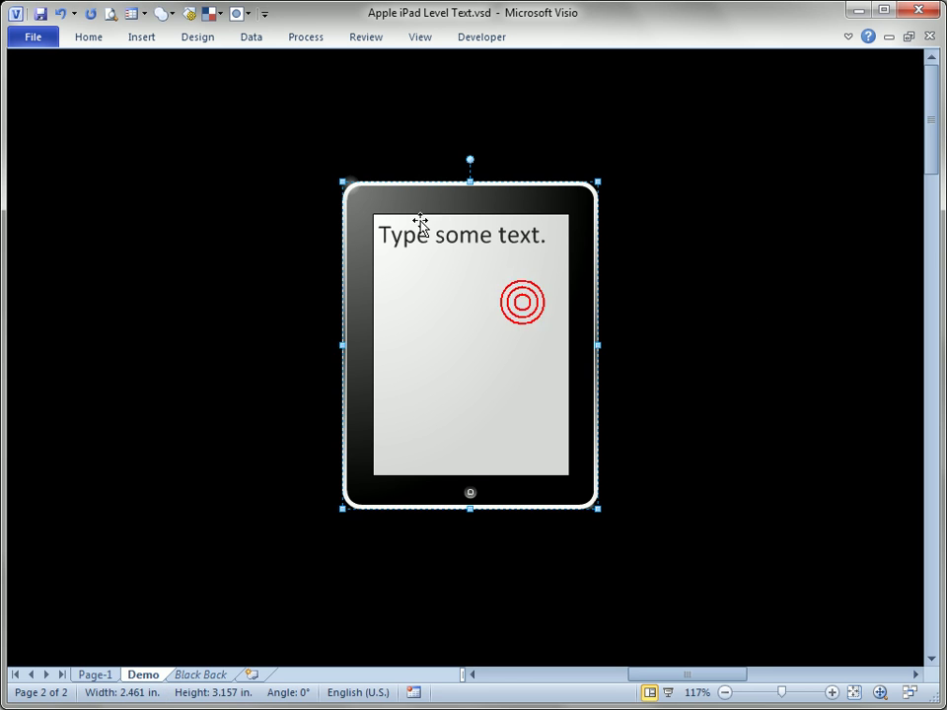
mouse_move(471, 159)
left_mouse_down()
mouse_move(579, 166)
mouse_move(664, 206)
mouse_move(684, 239)
mouse_move(712, 363)
mouse_move(671, 456)
mouse_move(547, 536)
mouse_move(434, 553)
mouse_move(314, 497)
mouse_move(286, 427)
mouse_move(275, 351)
mouse_move(308, 254)
mouse_move(364, 194)
mouse_move(467, 175)
left_mouse_up()
left_click(752, 268)
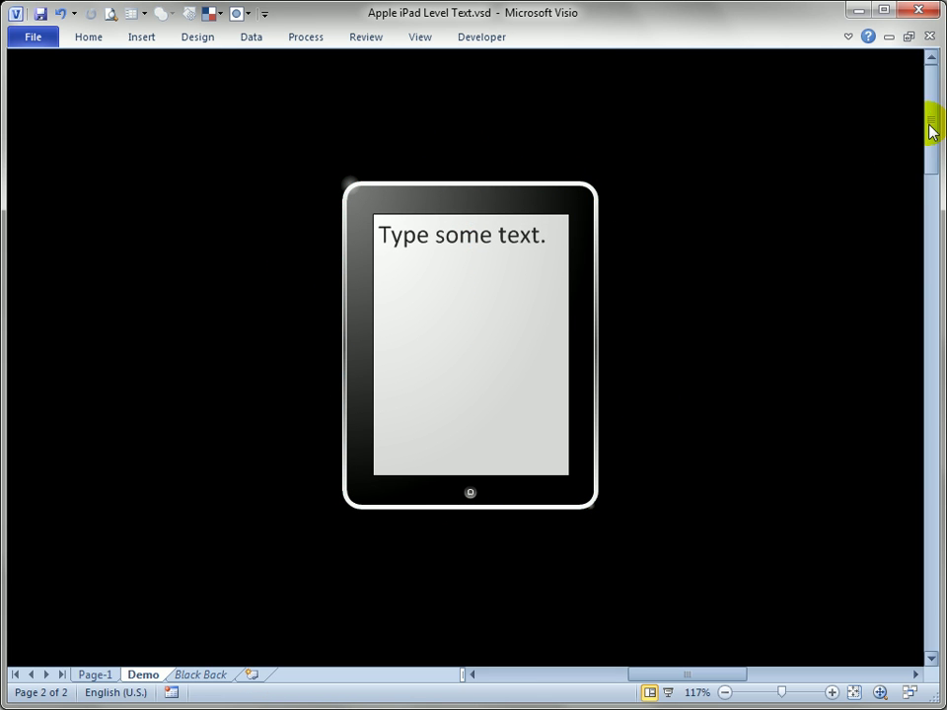
left_click_drag(930, 122, 930, 256)
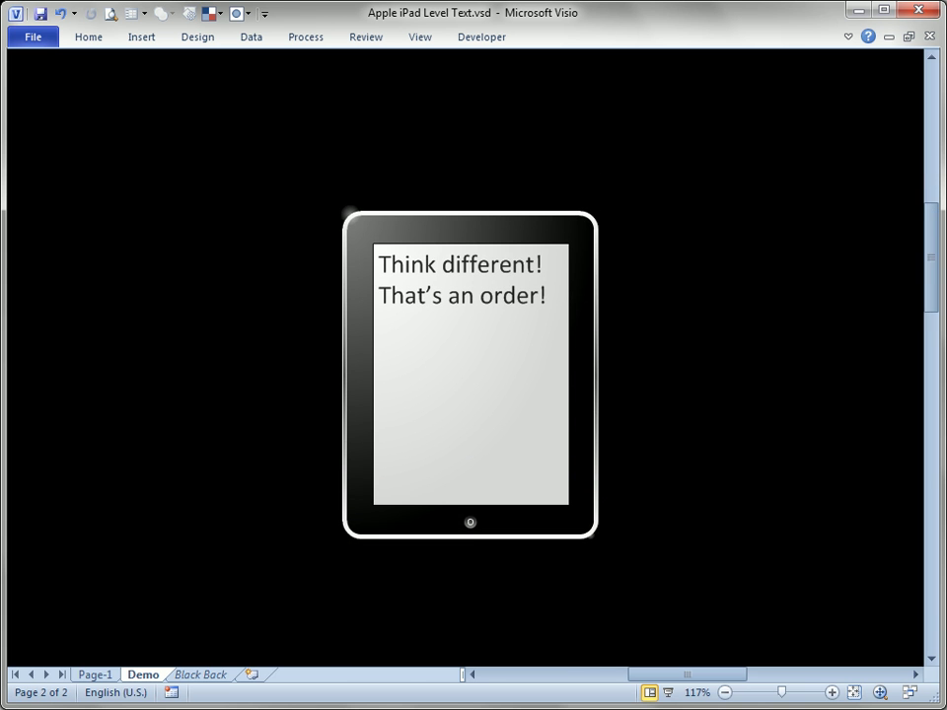
Spin the Think different iPad to 1°, then zoom out to reveal the spotlight.
left_click(480, 211)
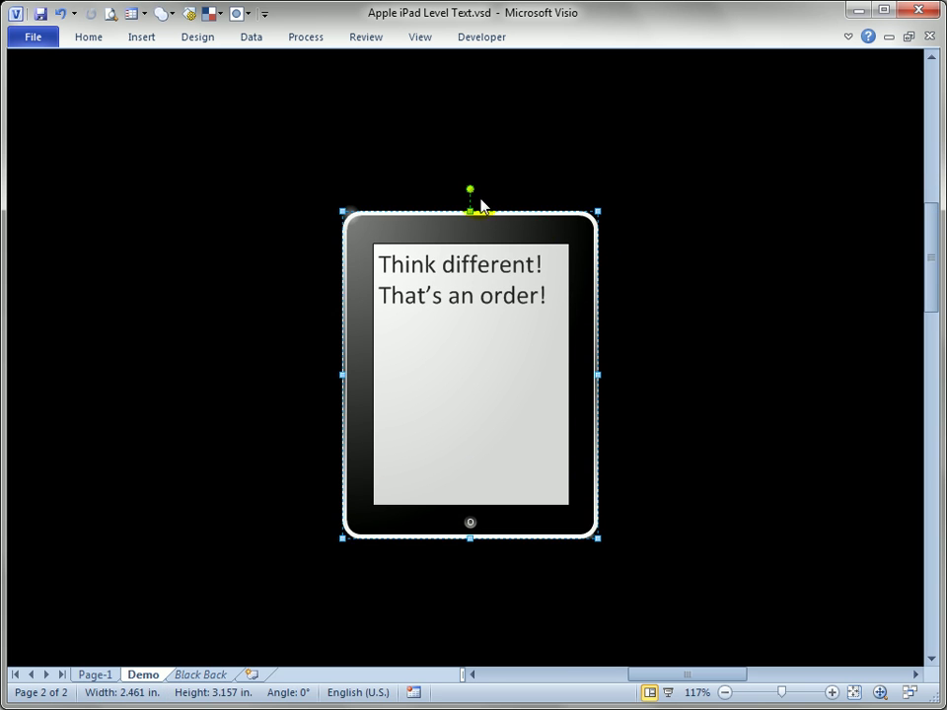
mouse_move(469, 189)
left_mouse_down()
mouse_move(516, 184)
mouse_move(610, 196)
mouse_move(647, 205)
mouse_move(690, 236)
mouse_move(731, 298)
mouse_move(763, 403)
mouse_move(752, 484)
mouse_move(656, 571)
mouse_move(492, 617)
mouse_move(389, 597)
mouse_move(317, 546)
mouse_move(277, 499)
mouse_move(239, 386)
mouse_move(248, 313)
mouse_move(304, 216)
mouse_move(433, 177)
mouse_move(493, 179)
mouse_move(467, 182)
left_mouse_up()
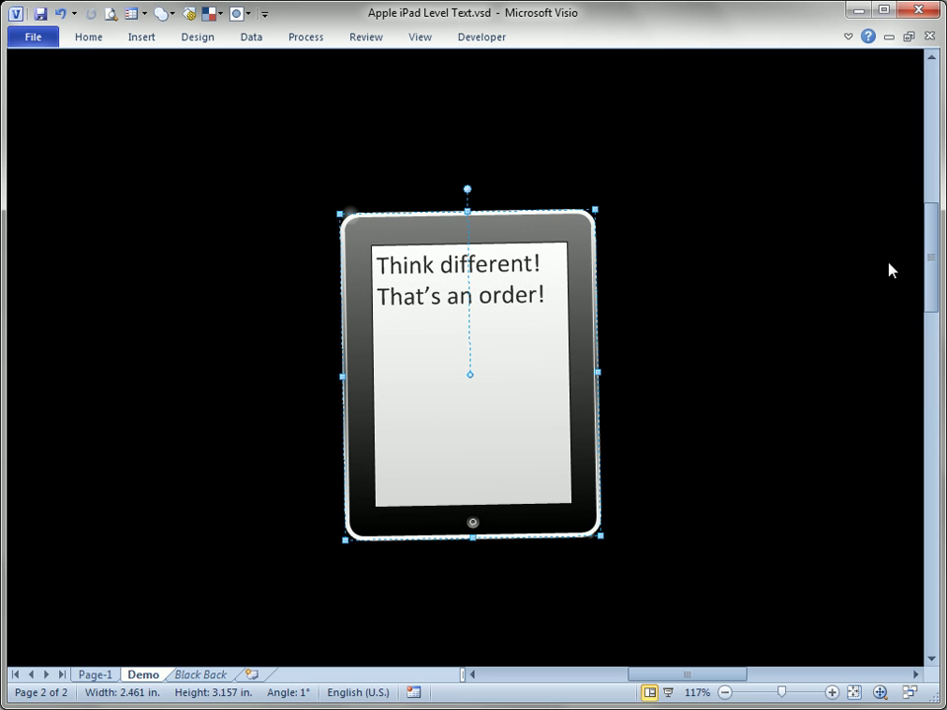
left_click_drag(936, 258, 936, 460)
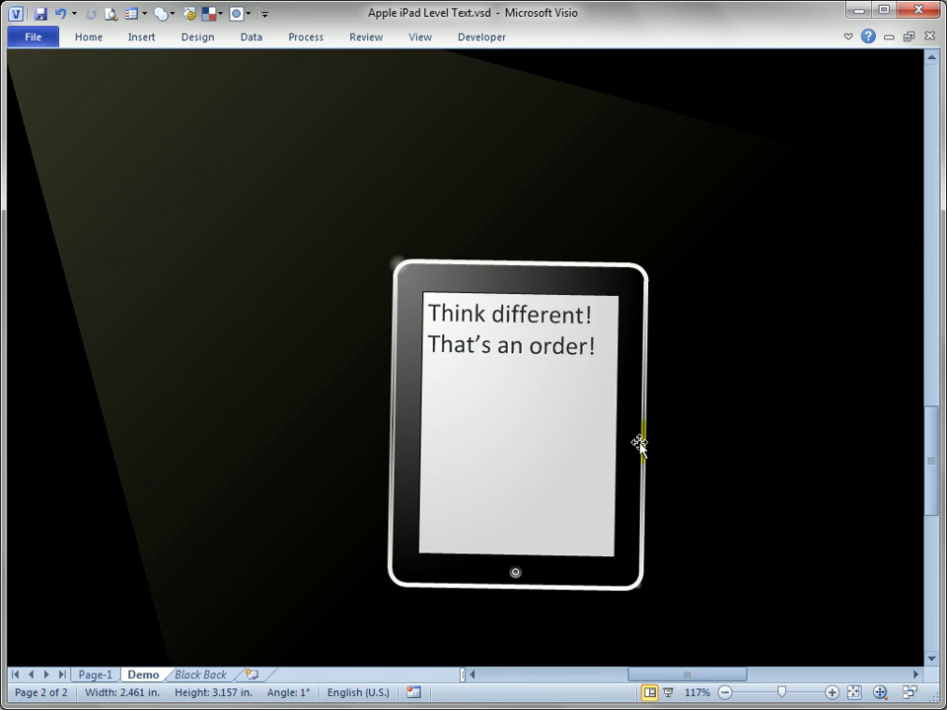
right_click(540, 392, "ctrl+shift")
right_click(540, 392, "ctrl+shift")
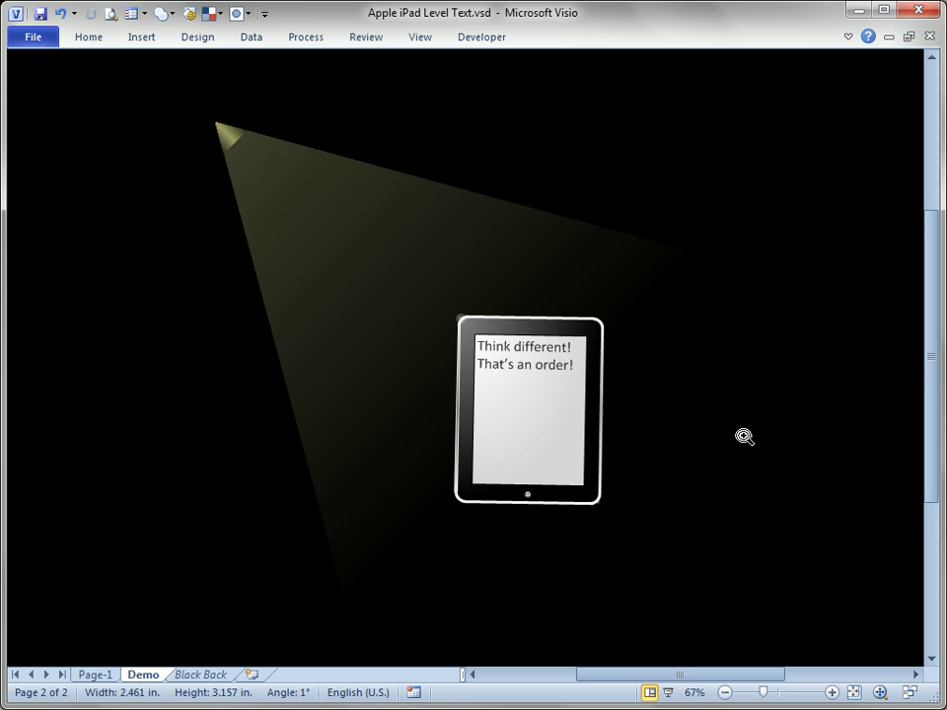
Centre and zoom in on the Think different iPad, rotating it to 136°, then 122°.
left_click_drag(769, 394, 713, 356)
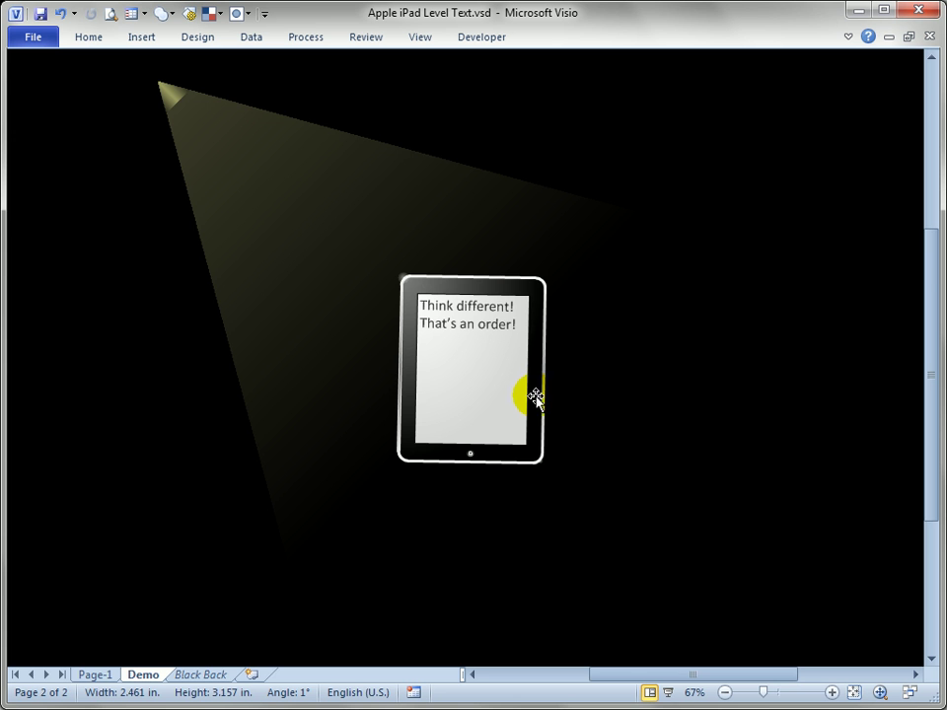
left_click(489, 292)
left_click(484, 353, "ctrl+shift")
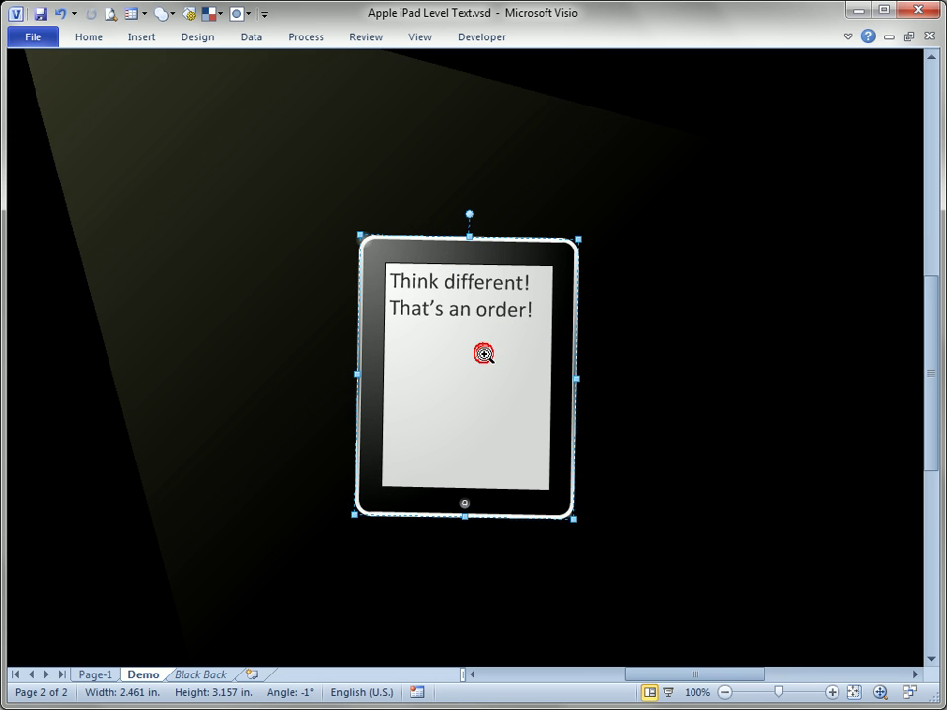
left_click(484, 353, "ctrl+shift")
left_click_drag(468, 192, 335, 513)
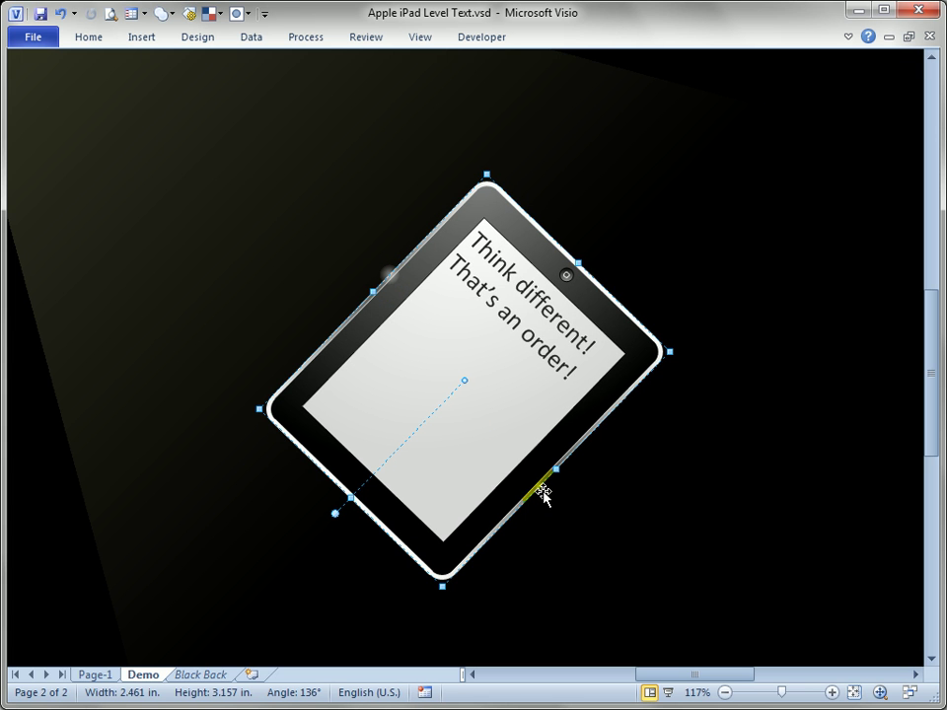
left_click_drag(337, 513, 469, 220)
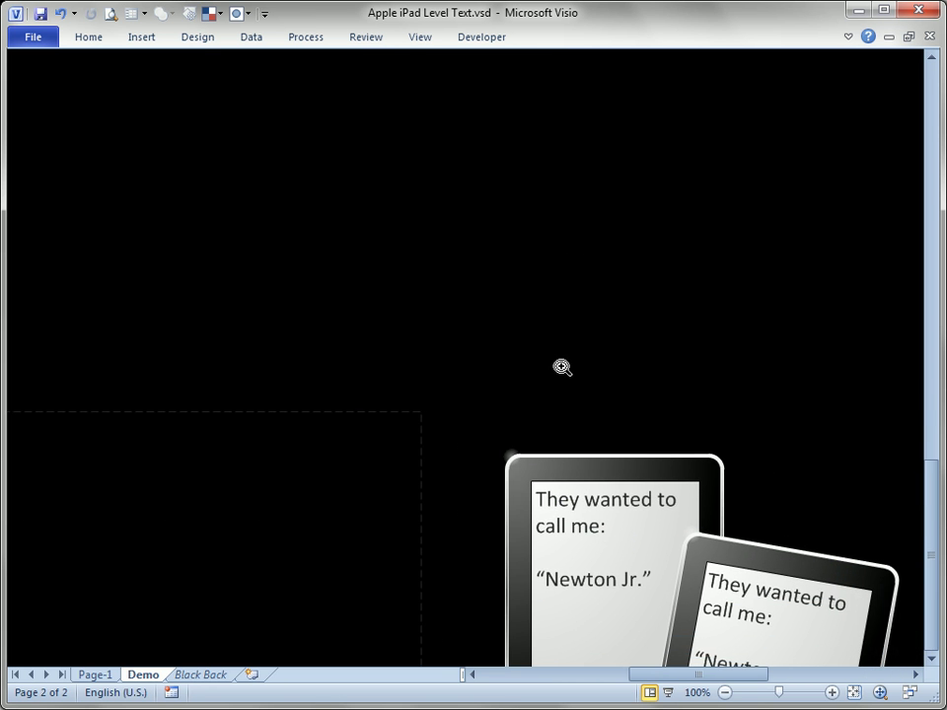
scroll(542, 330, "down", 5)
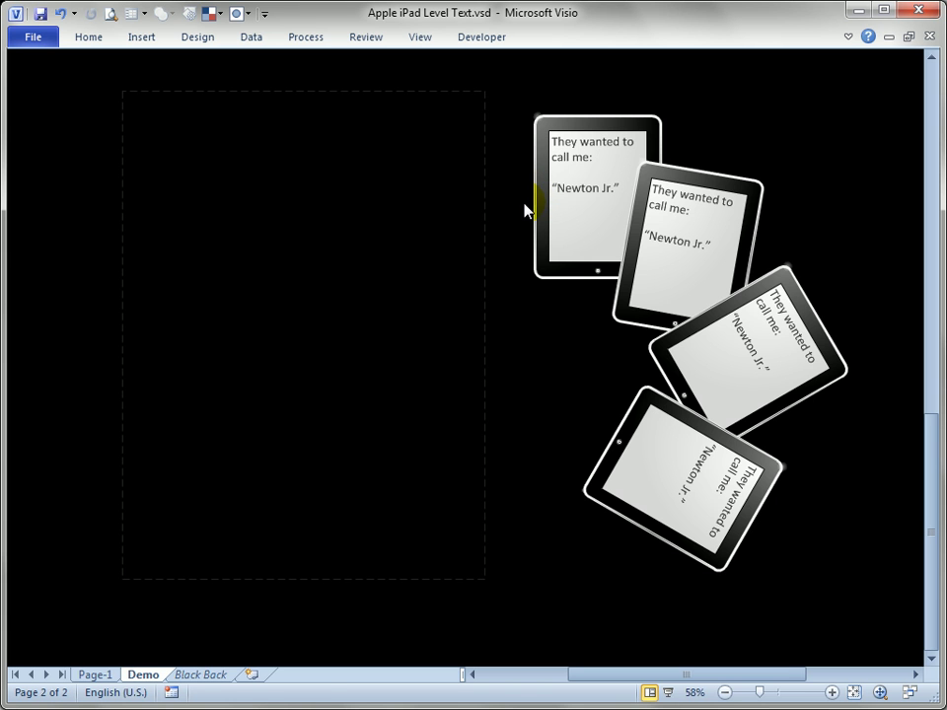
Zoom out to 58% and select, then deselect, the Newton Jr. iPad group.
left_click(583, 223)
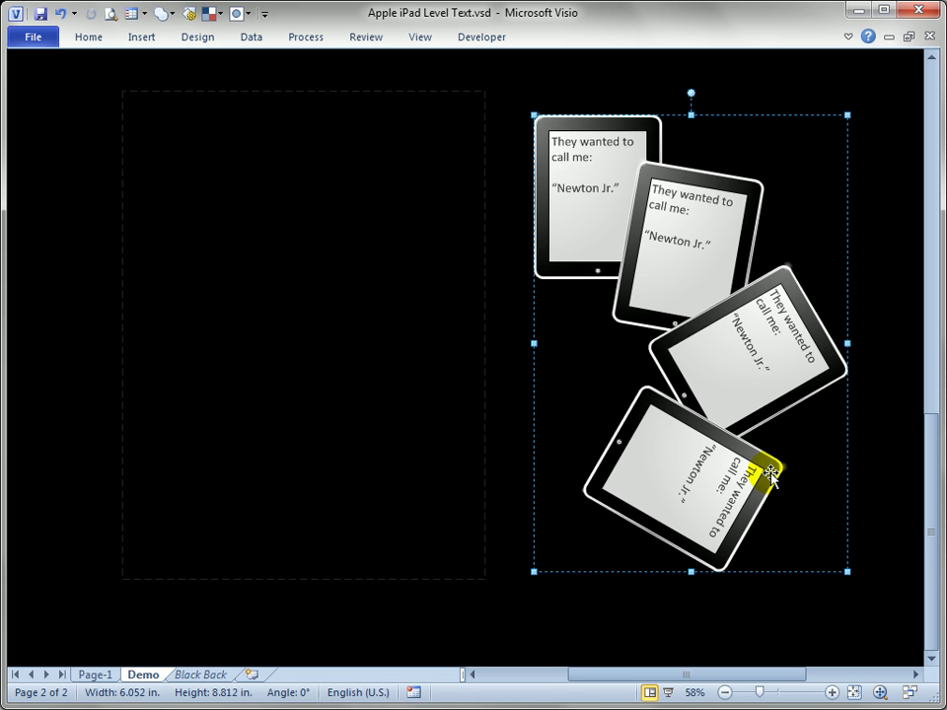
left_click(864, 497)
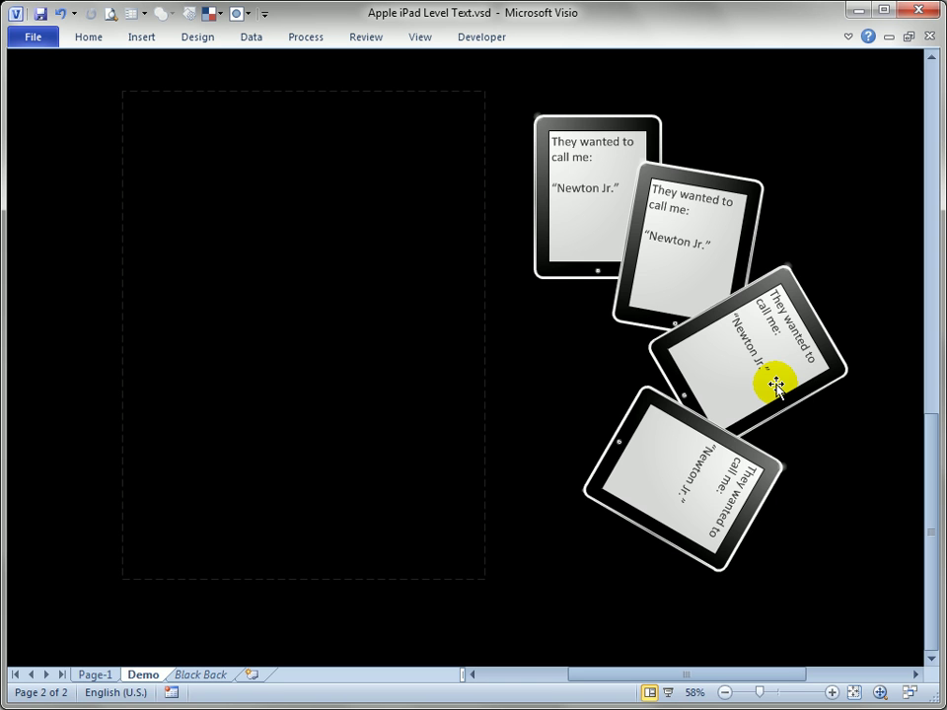
Select the individual rotated iPads beside the empty dashed rectangle.
left_click(634, 151)
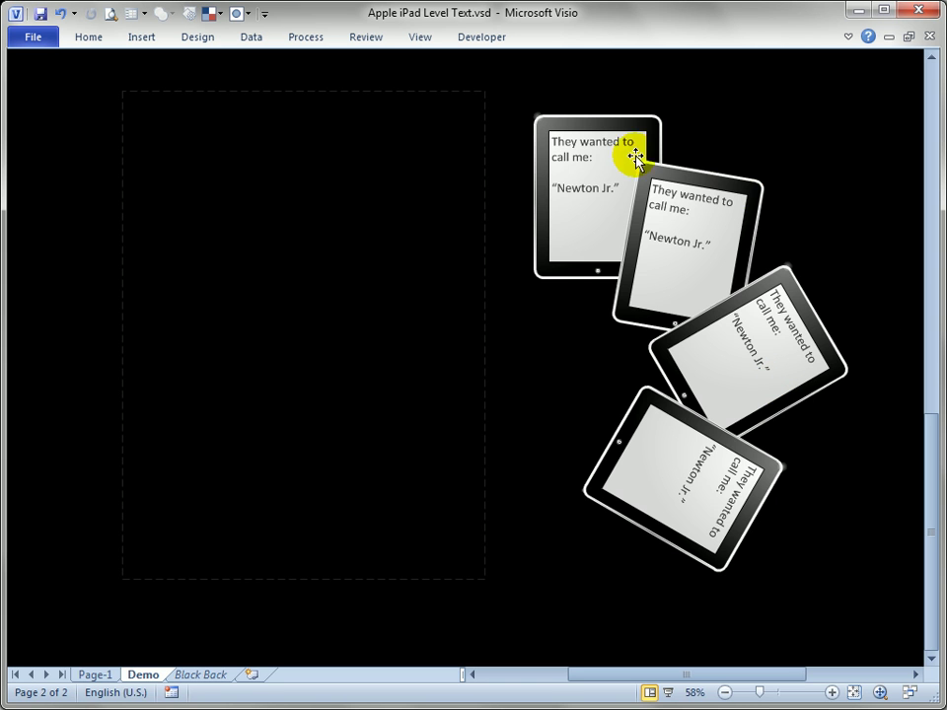
left_click(812, 357)
left_click(576, 182)
Move the dashed rectangle right over the Newton Jr. iPads and deselect it.
left_click(385, 318)
left_click_drag(339, 326, 706, 344)
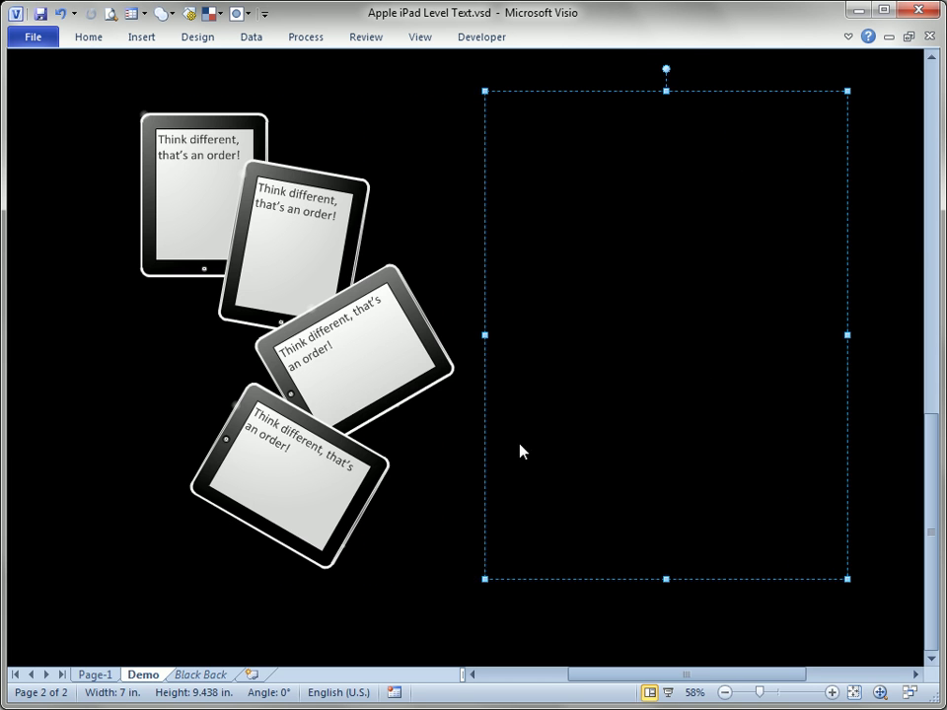
left_click(384, 564)
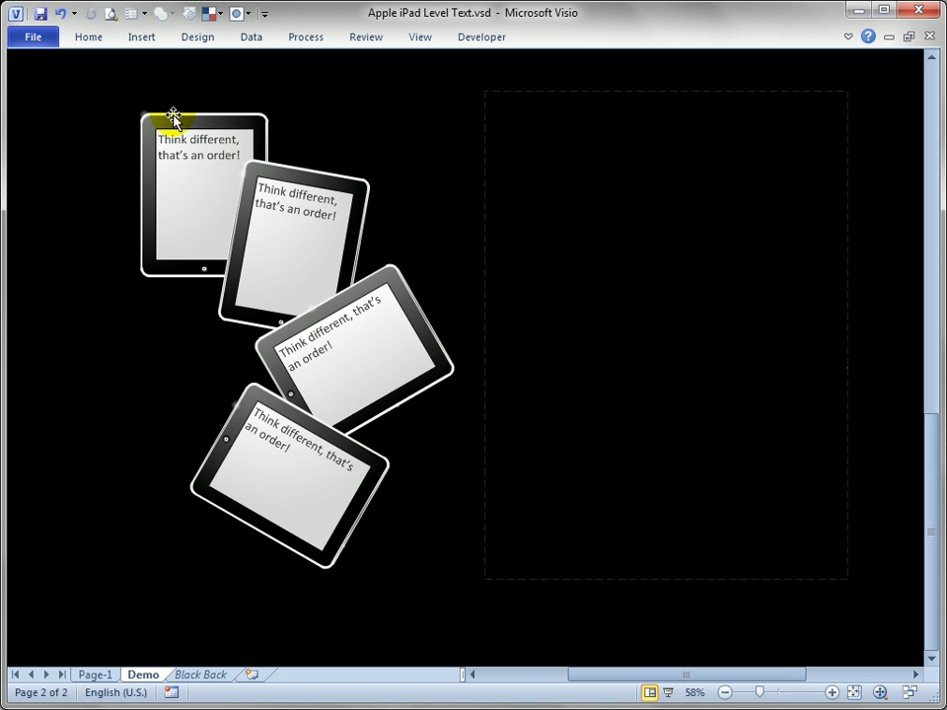
left_click(405, 145)
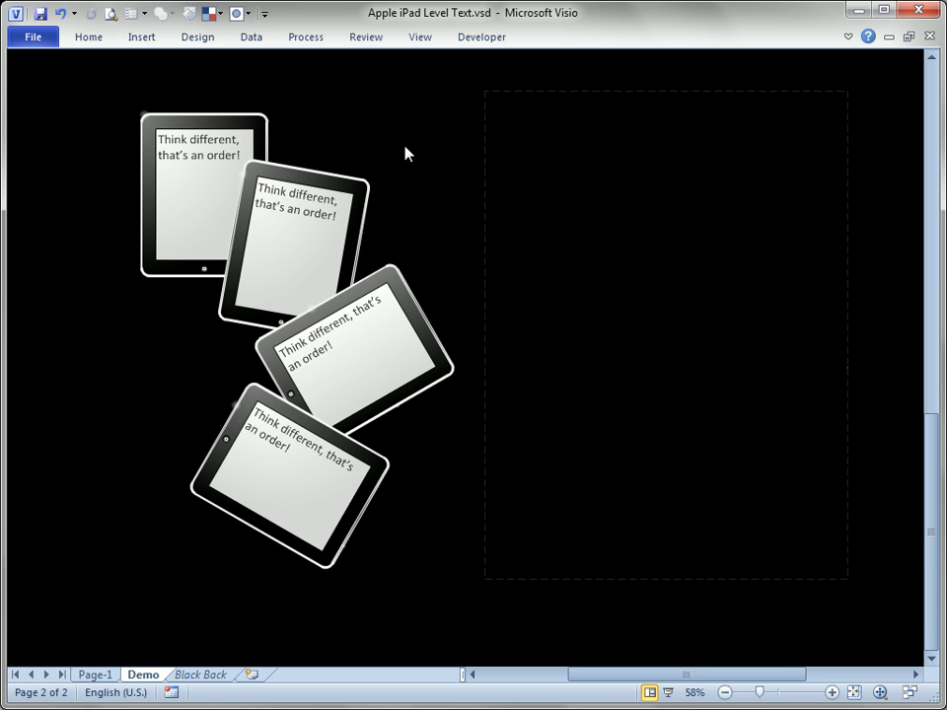